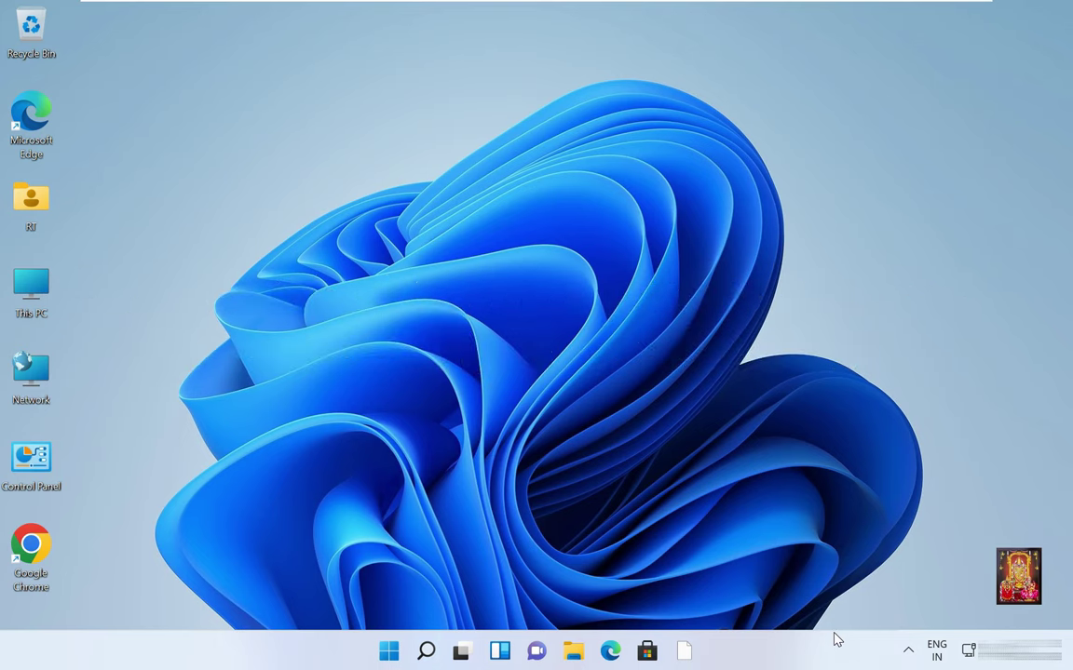
Step: Launch Chrome, load google.com and dismiss the Google sign-in prompt
{"action": "double_click", "coordinate": [31, 545]}
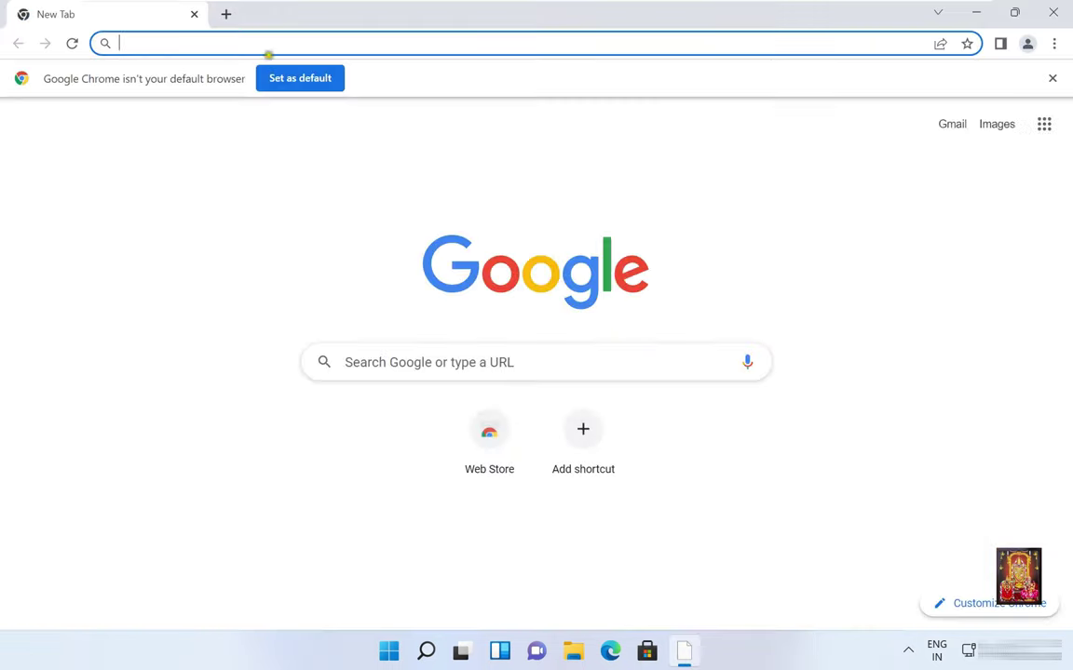
{"action": "type", "text": "g"}
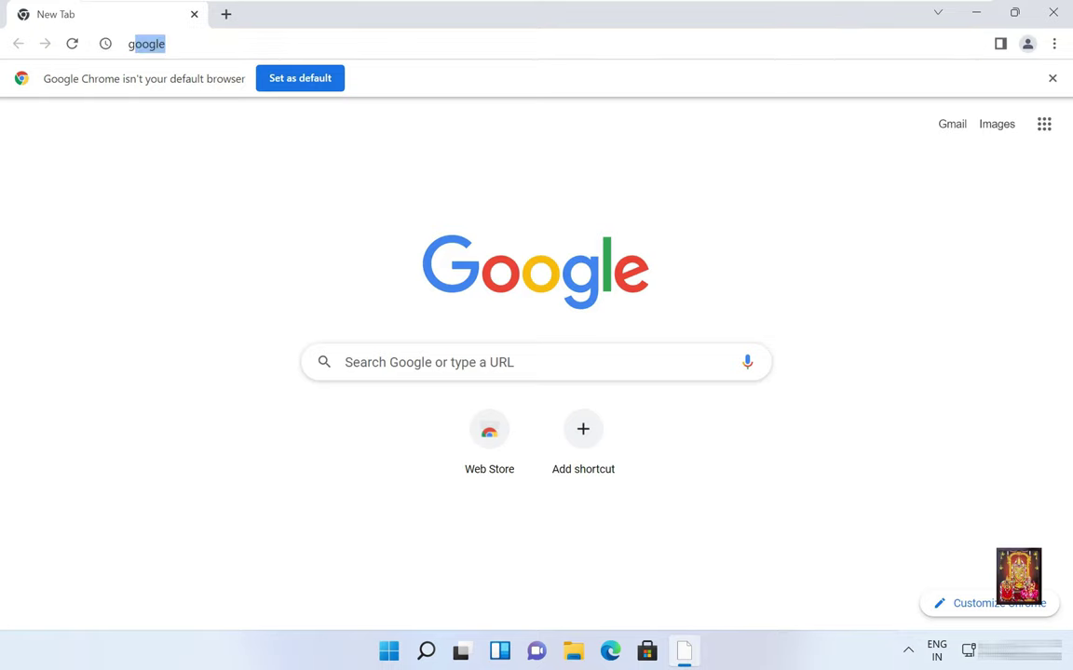
{"action": "type", "text": "oogle.com"}
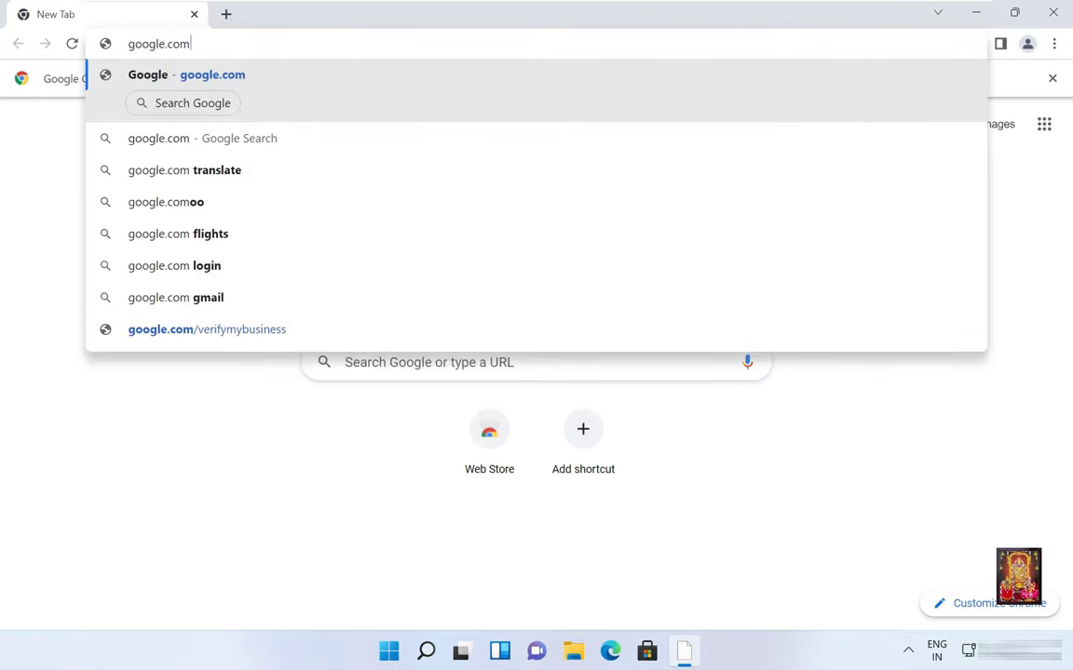
{"action": "key", "text": "Return"}
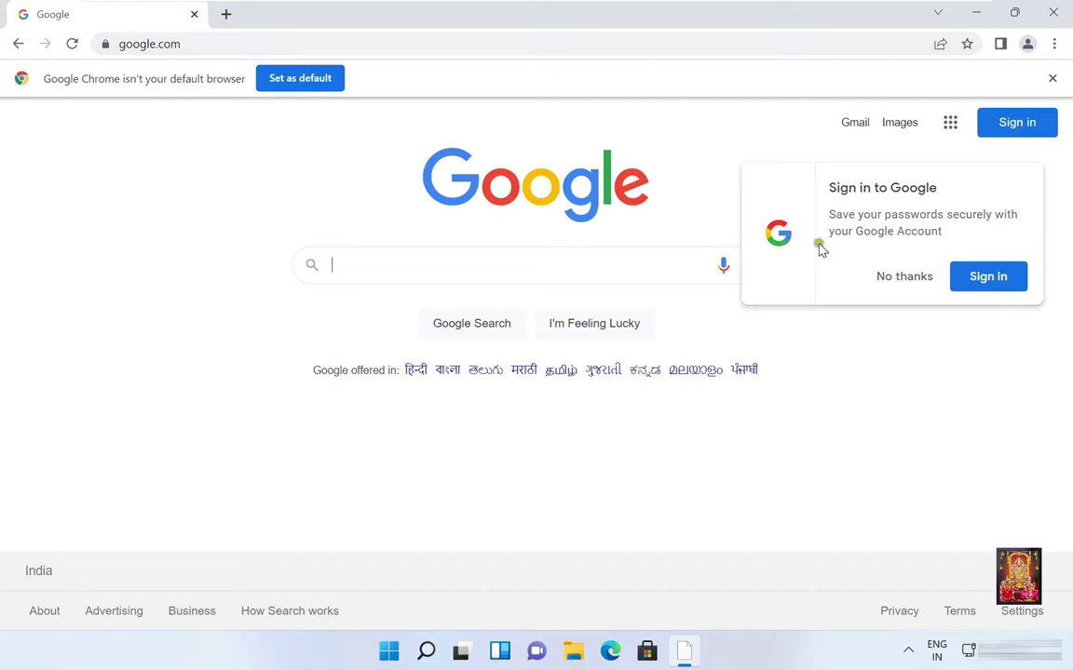
{"action": "left_click", "coordinate": [902, 277]}
Step: Search Google for 'download figma'
{"action": "left_click", "coordinate": [363, 255]}
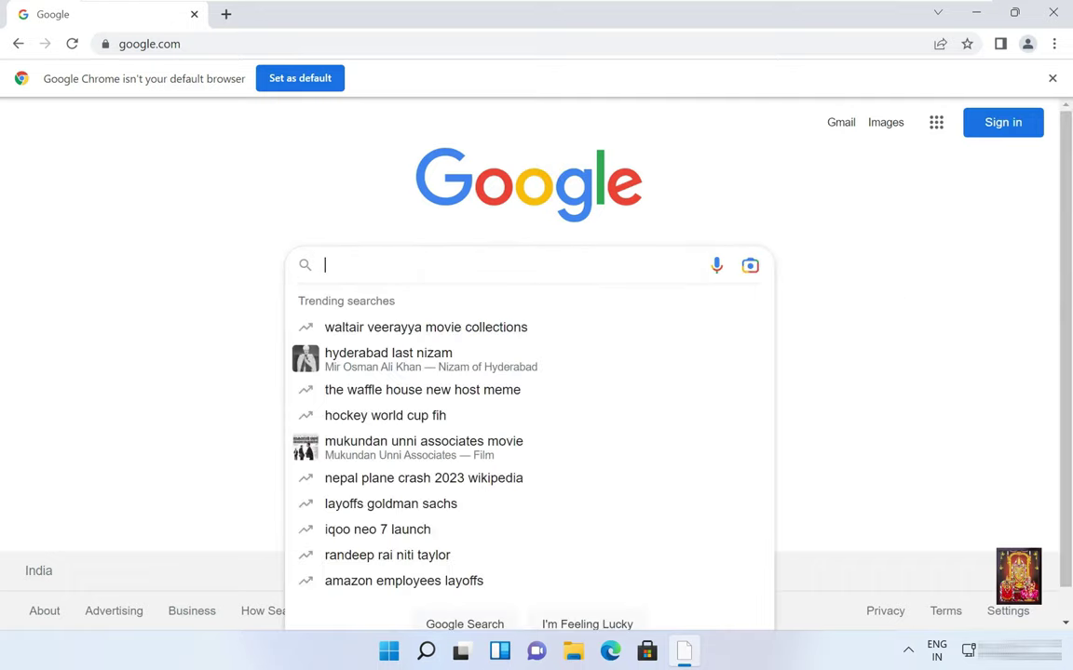
{"action": "type", "text": "download "}
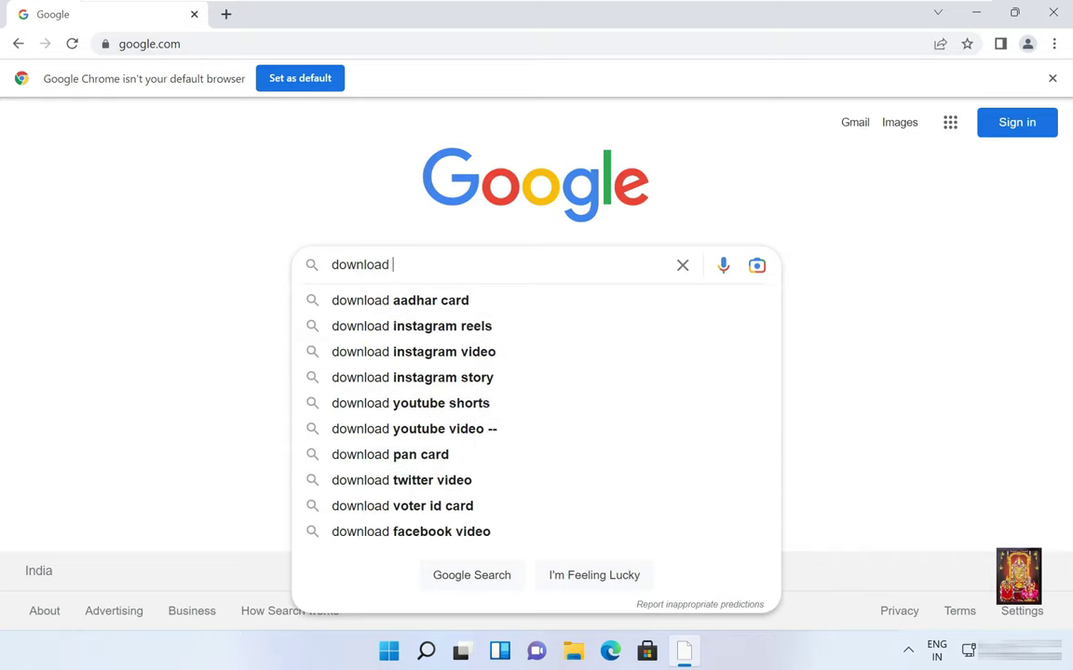
{"action": "type", "text": "figma"}
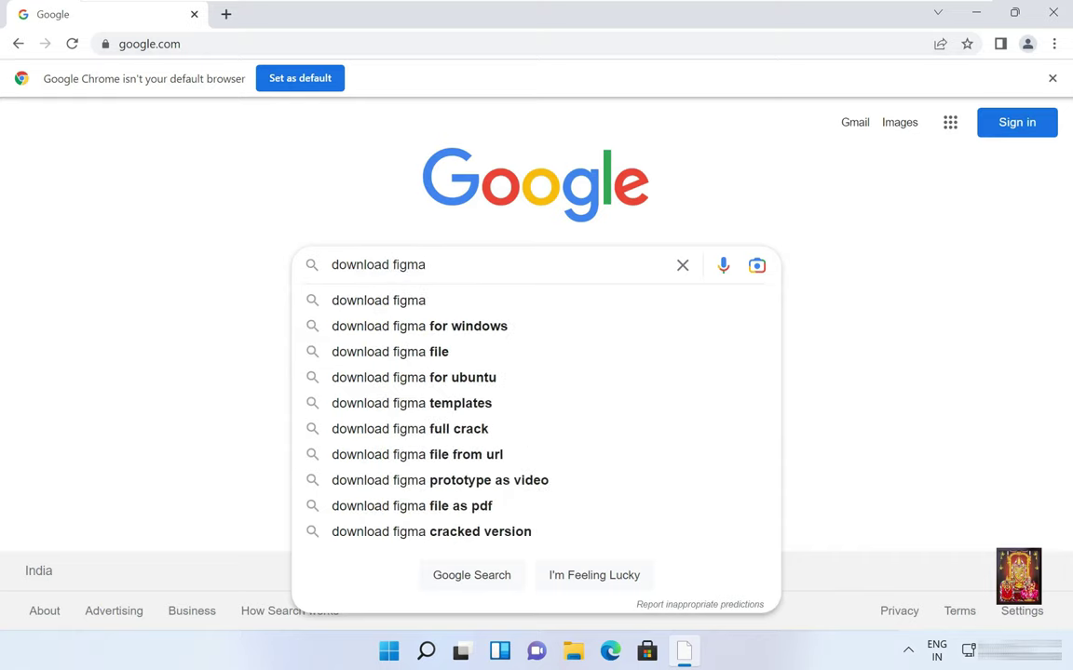
{"action": "left_click", "coordinate": [412, 301]}
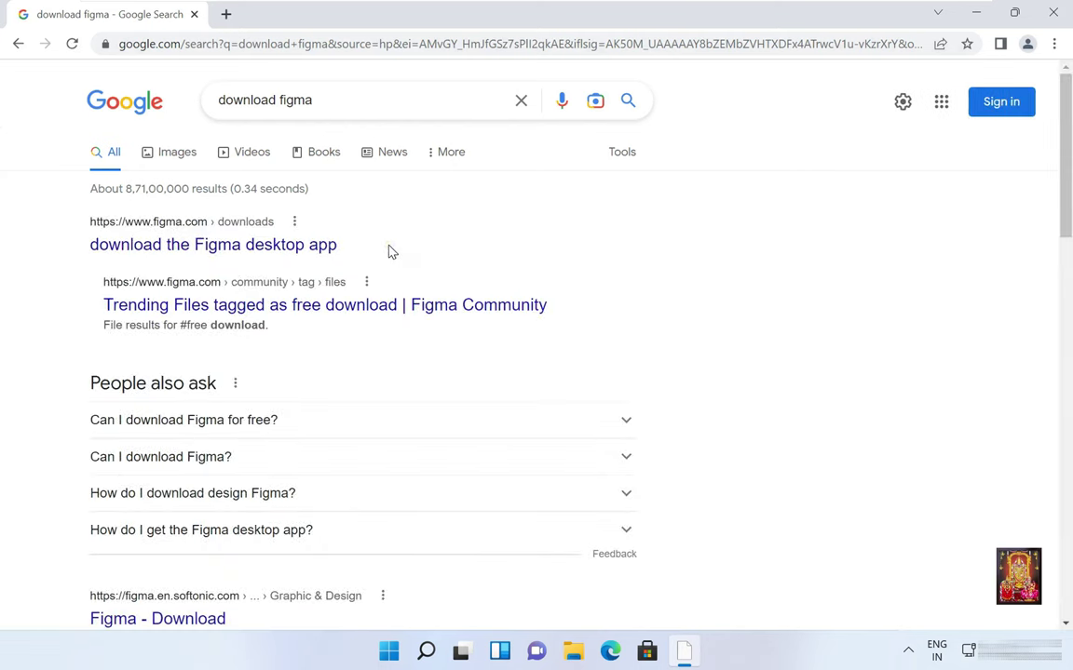
Step: Download the Figma desktop app for Windows from the figma.com downloads page
{"action": "left_click", "coordinate": [145, 246]}
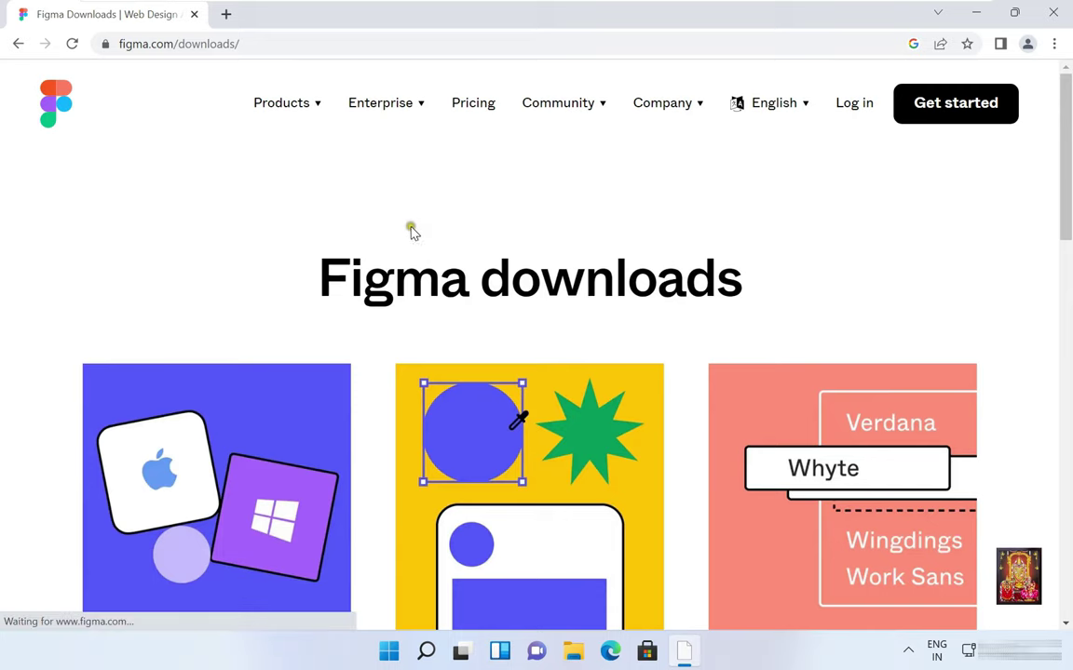
{"action": "scroll", "coordinate": [416, 270], "scroll_direction": "down", "scroll_amount": 3}
{"action": "scroll", "coordinate": [416, 270], "scroll_direction": "down", "scroll_amount": 1}
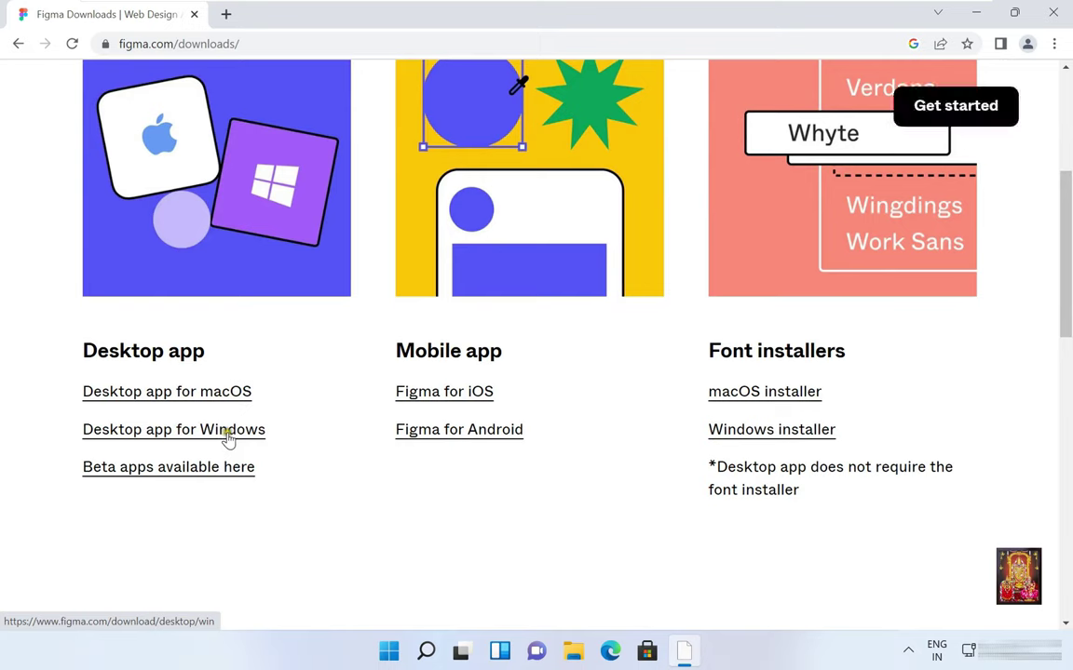
{"action": "left_click", "coordinate": [229, 435]}
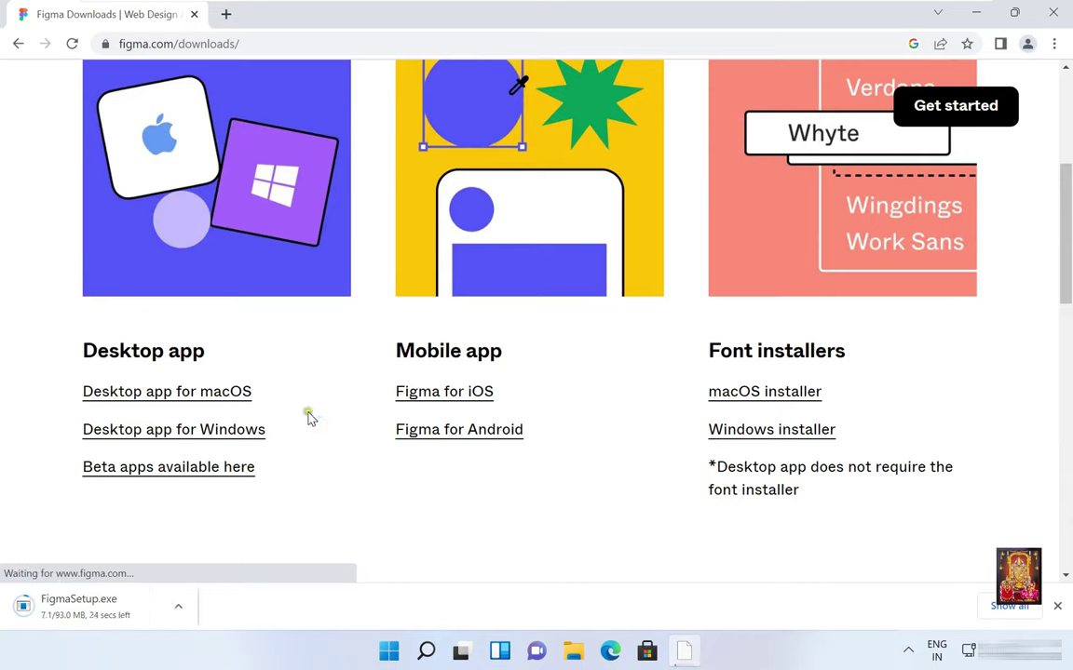
Step: Check FigmaSetup.exe in the full downloads list, then close Chrome
{"action": "left_click", "coordinate": [1008, 606]}
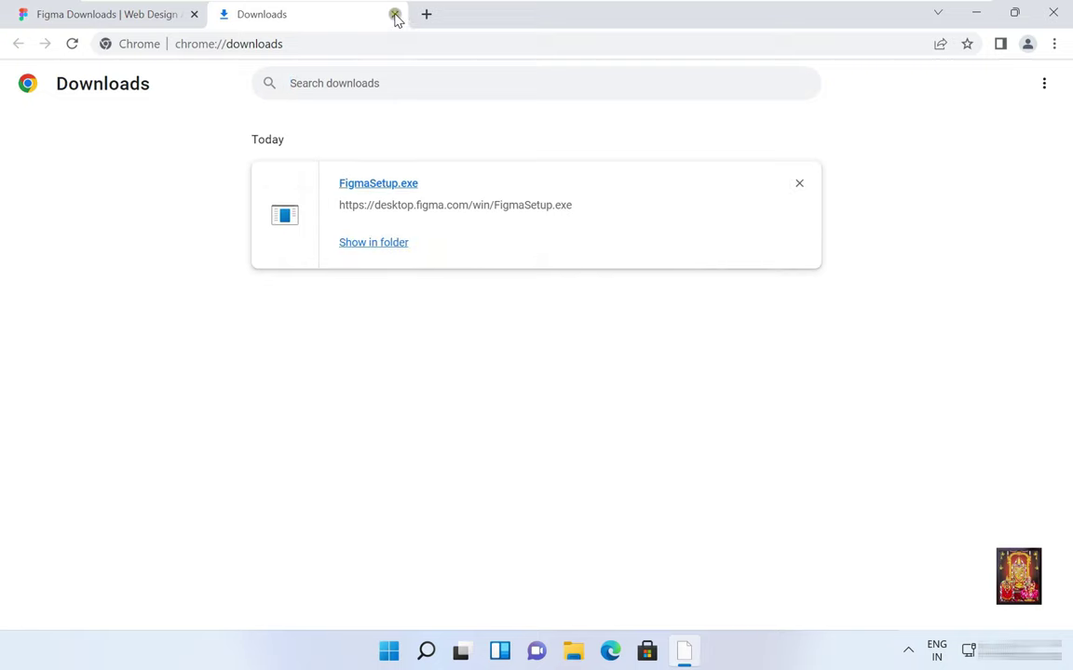
{"action": "left_click", "coordinate": [177, 26]}
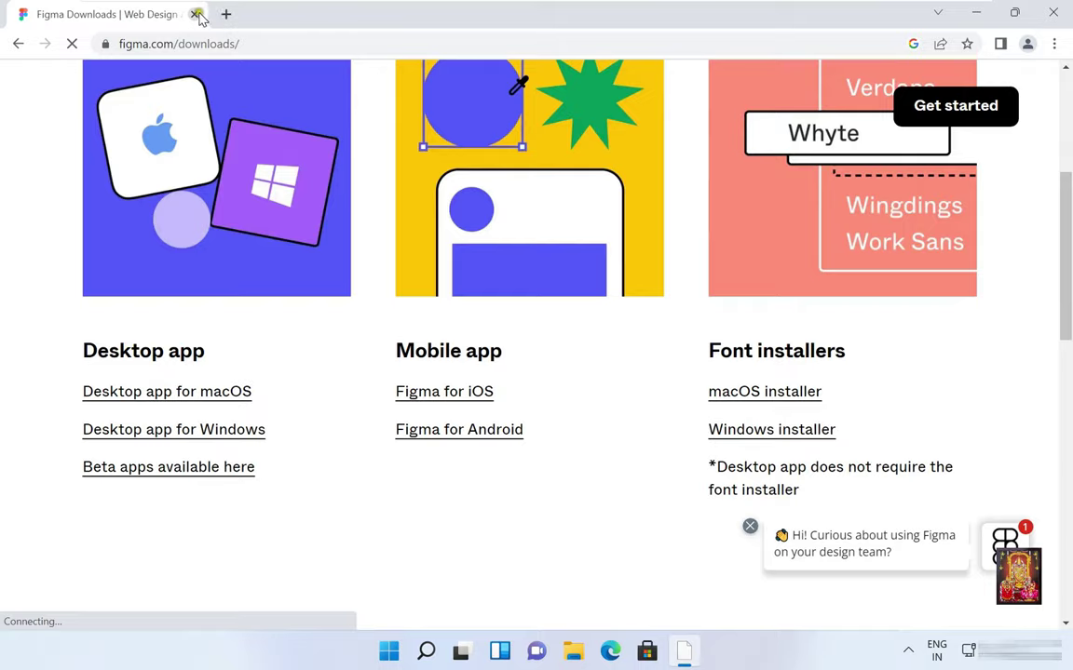
{"action": "left_click", "coordinate": [194, 14]}
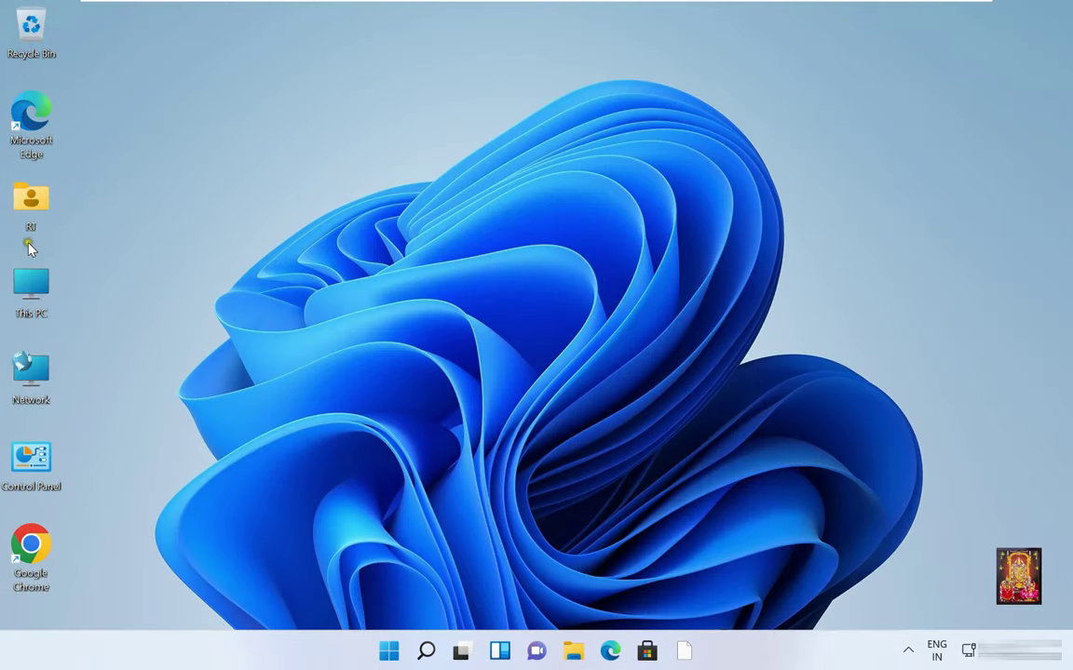
Step: Open FigmaSetup from This PC > Downloads, then close File Explorer
{"action": "double_click", "coordinate": [31, 281]}
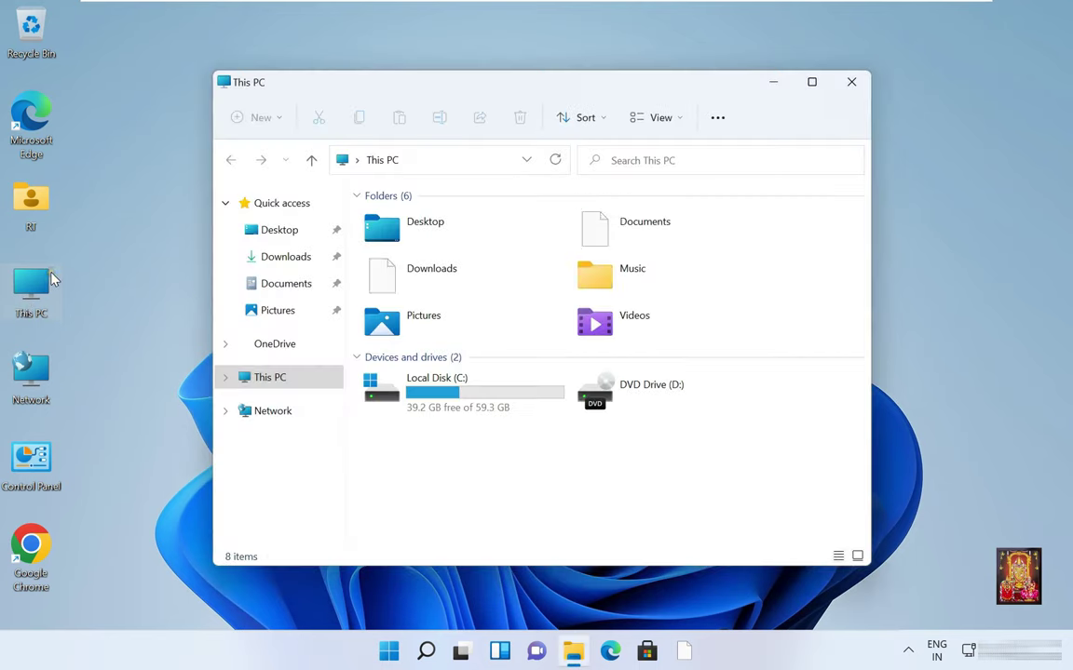
{"action": "left_click", "coordinate": [303, 266]}
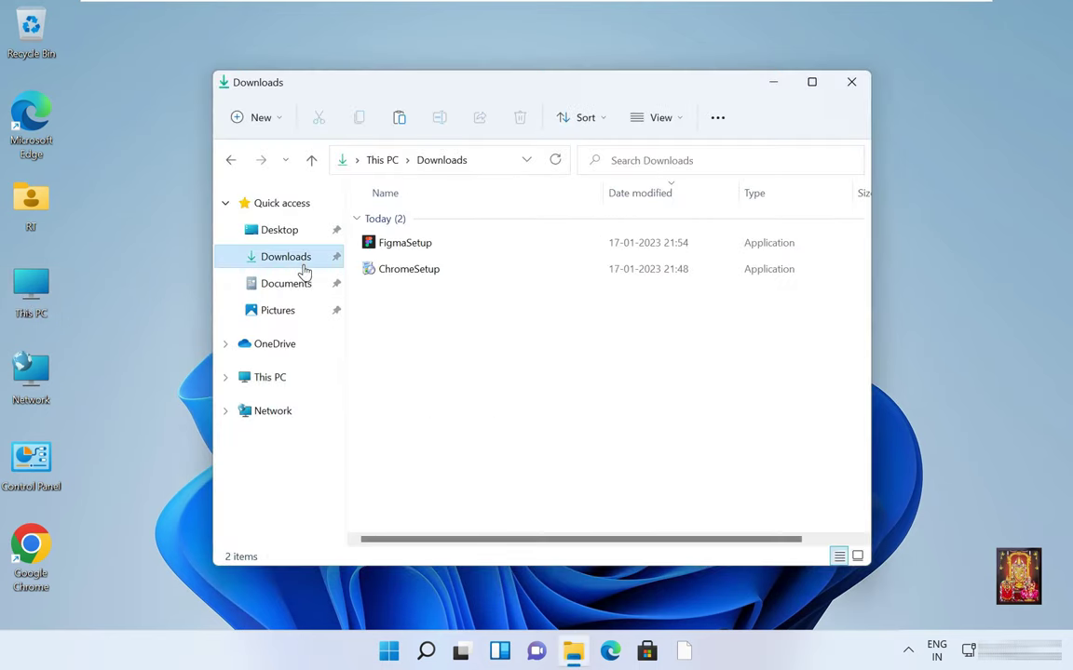
{"action": "left_click", "coordinate": [409, 245]}
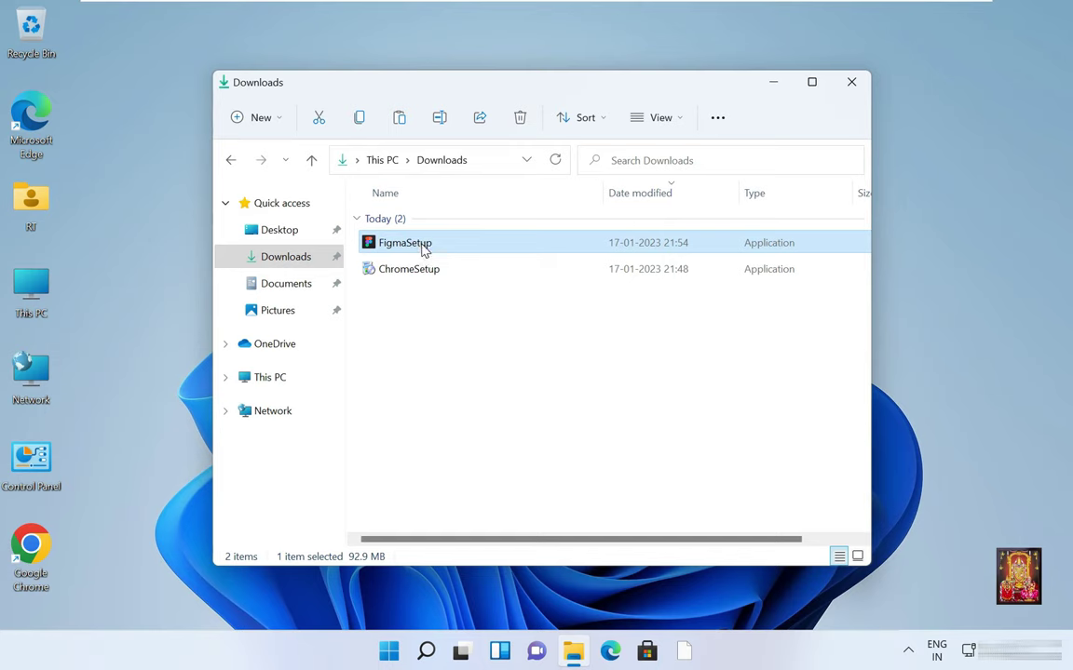
{"action": "right_click", "coordinate": [424, 248]}
{"action": "left_click", "coordinate": [479, 299]}
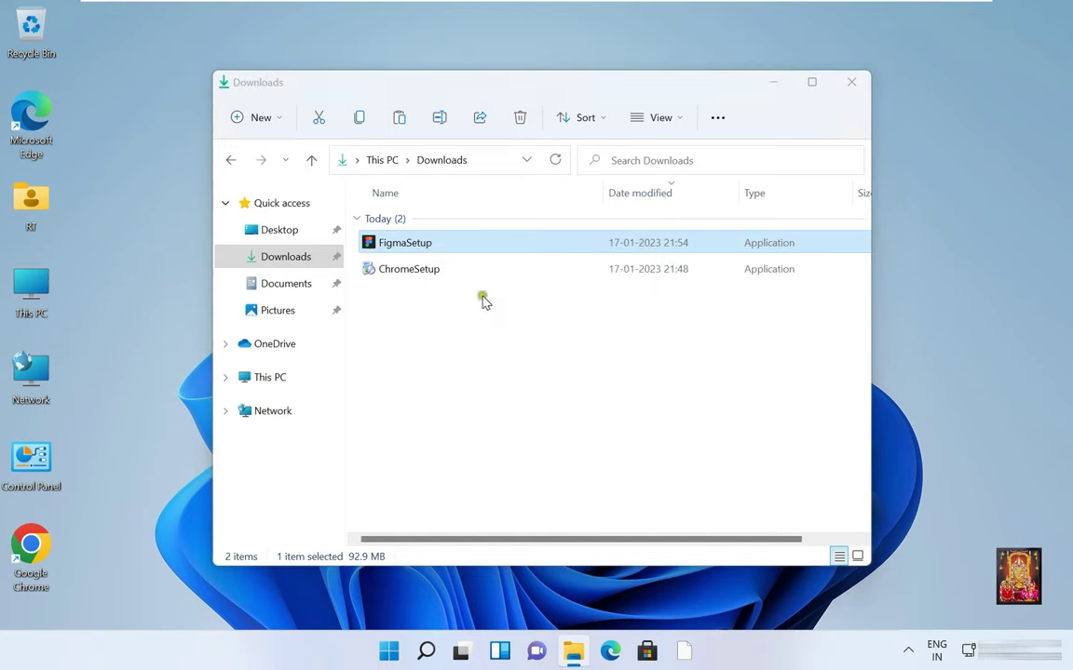
{"action": "left_click", "coordinate": [853, 83]}
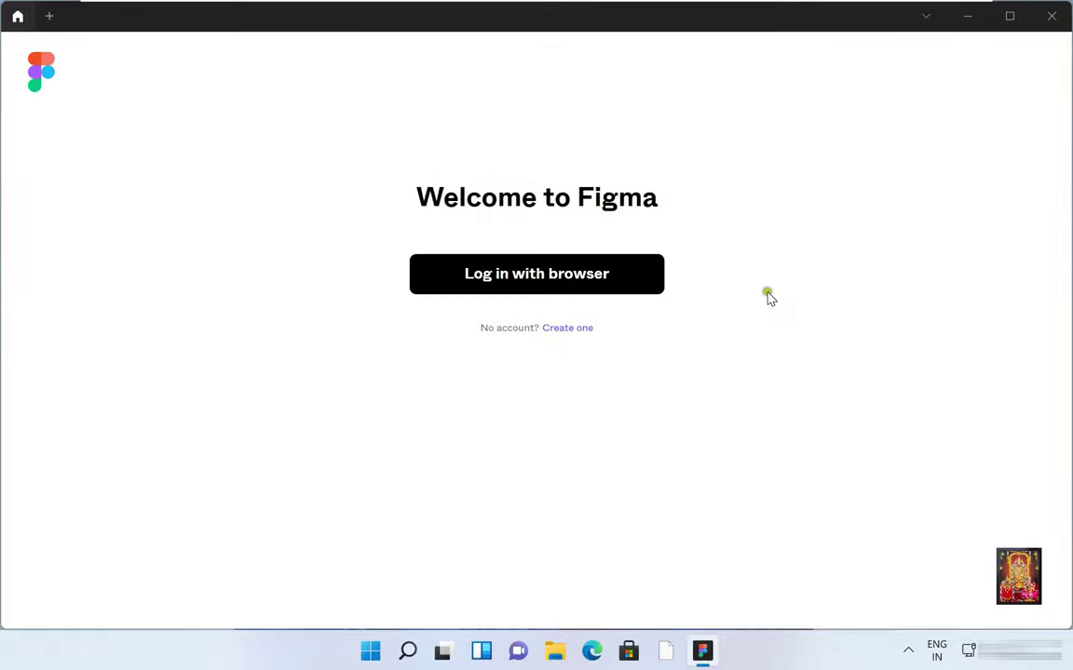
Step: Choose 'Log in with browser' and open the login in Google Chrome
{"action": "left_click", "coordinate": [599, 278]}
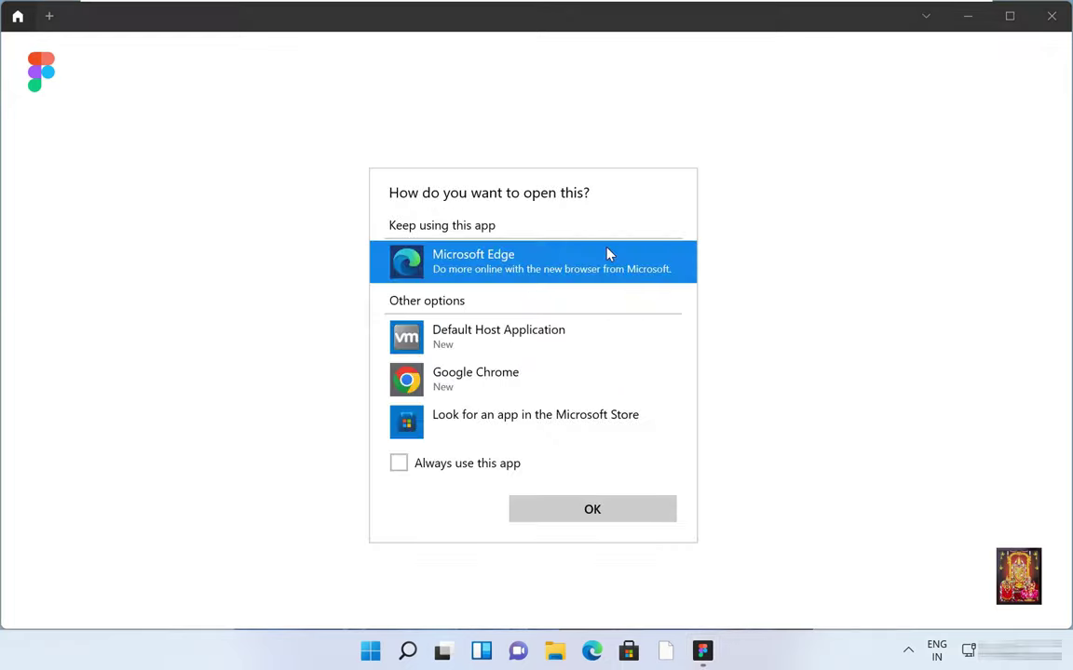
{"action": "left_click", "coordinate": [436, 374]}
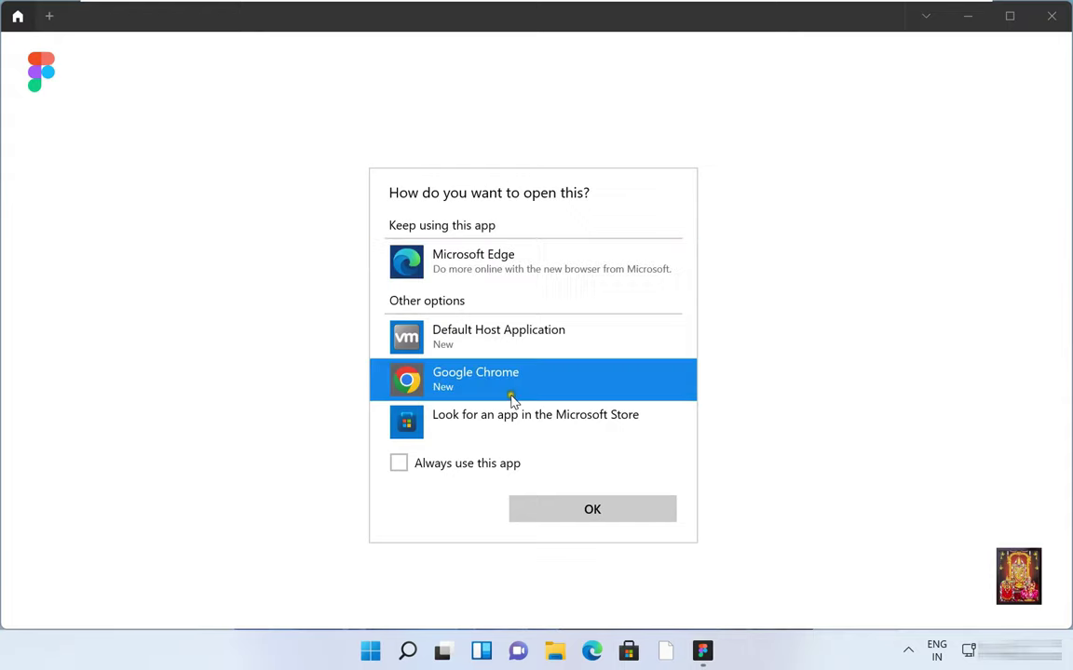
{"action": "left_click", "coordinate": [592, 508]}
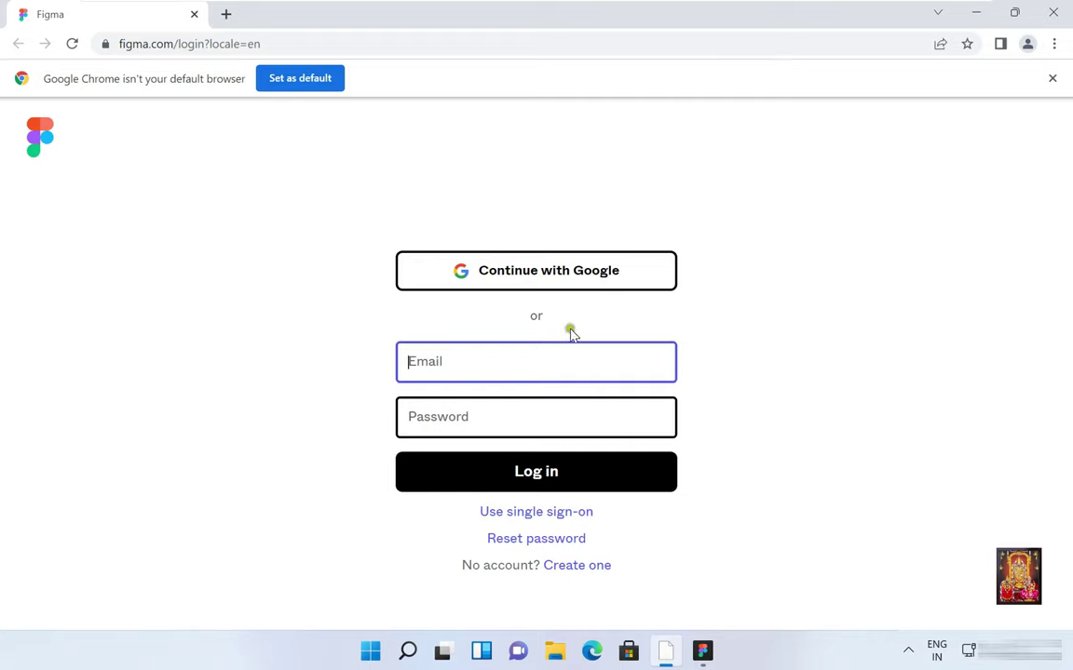
Step: Continue with Google and submit the Google account sign-in
{"action": "left_click", "coordinate": [627, 272]}
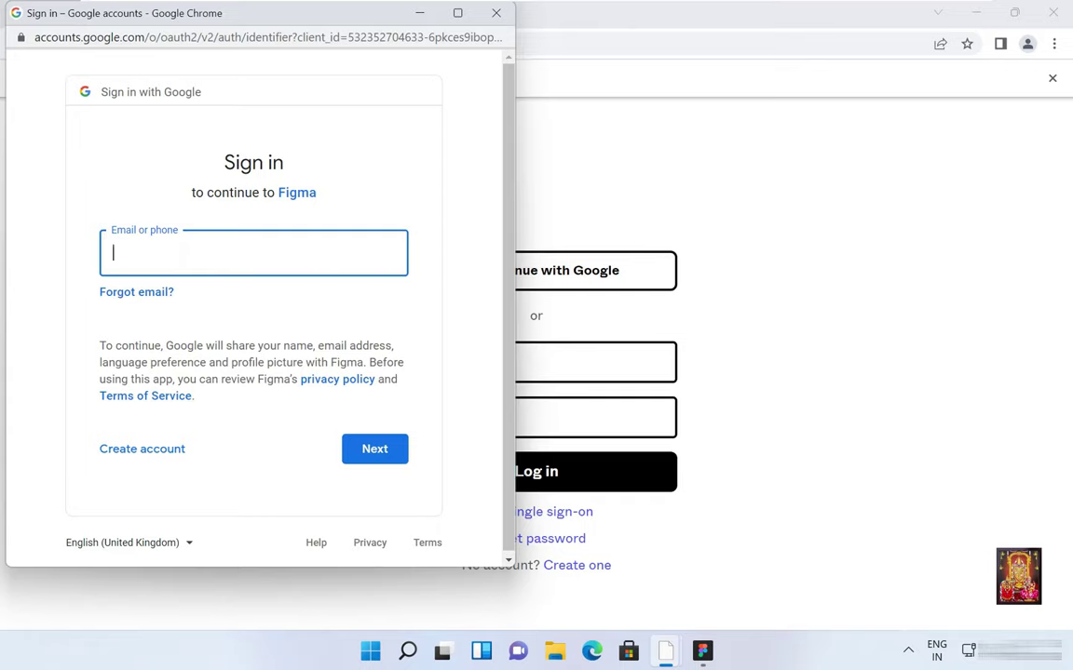
{"action": "key", "text": "ctrl+w"}
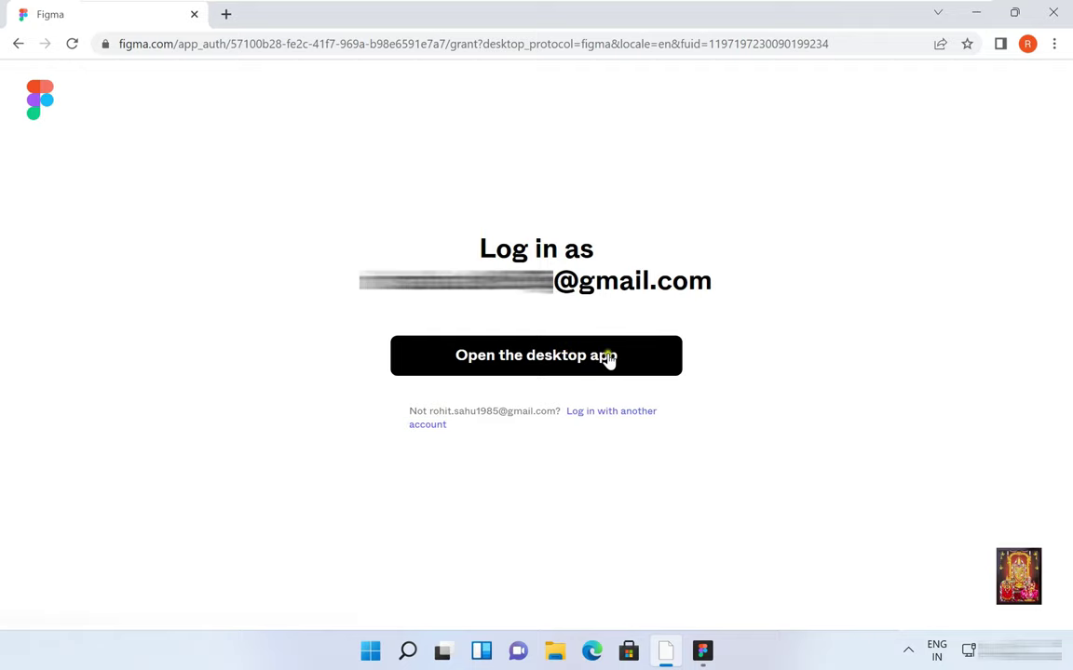
Step: Hand the login to the desktop app and allow Chrome to open Figma
{"action": "left_click", "coordinate": [608, 360]}
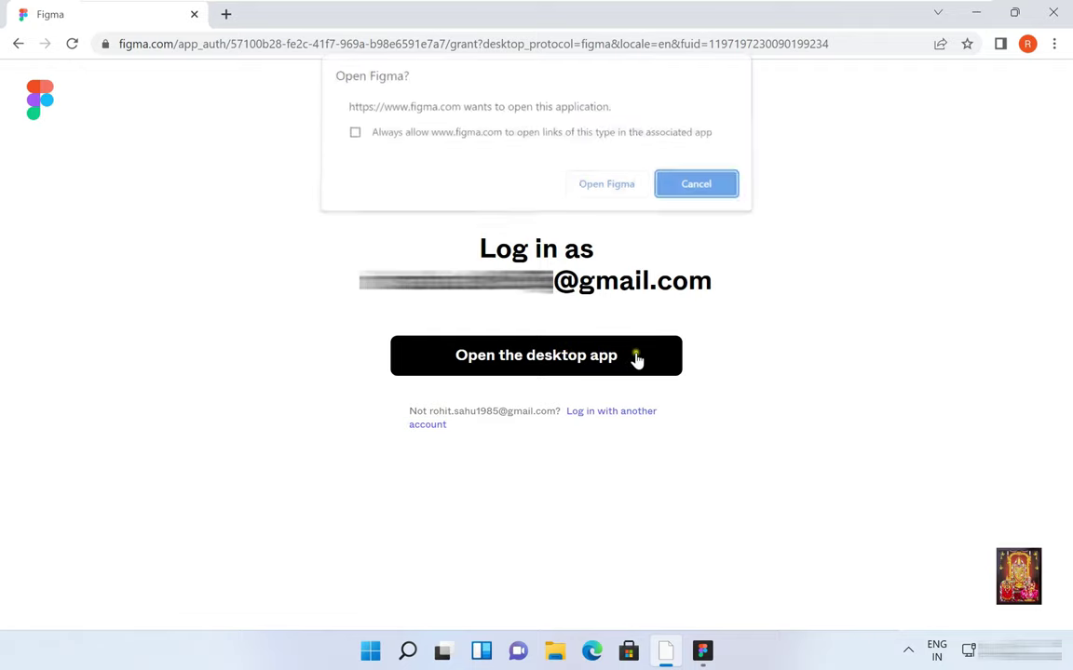
{"action": "left_click", "coordinate": [605, 189]}
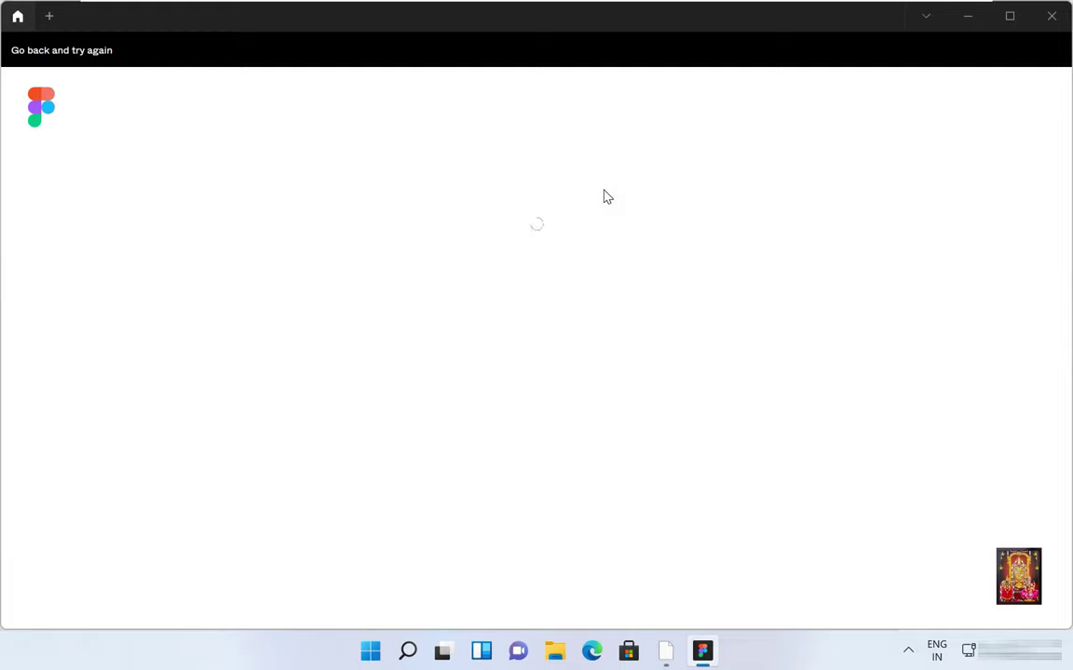